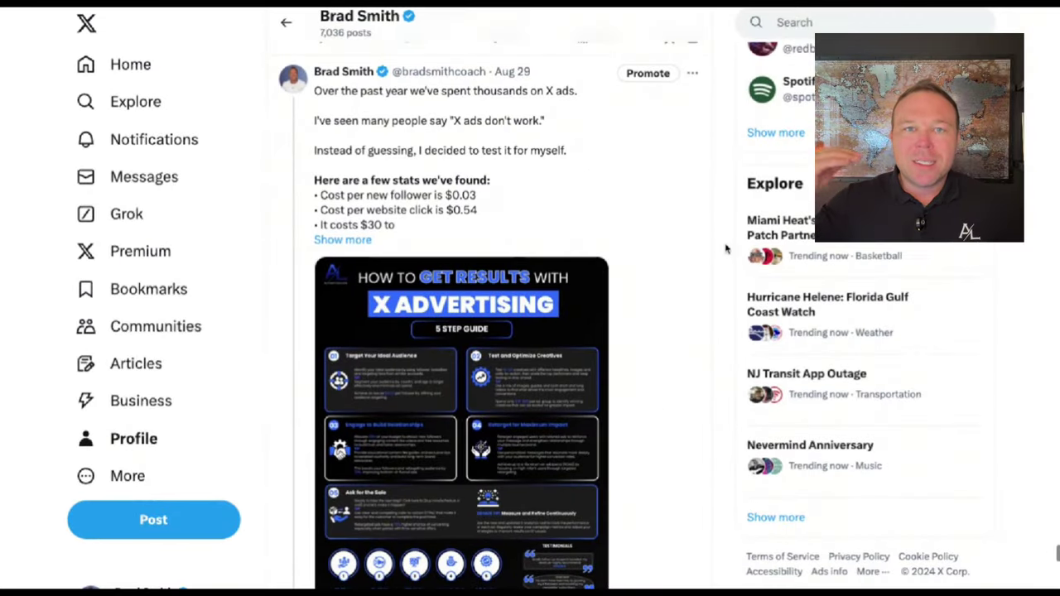
Step: Pin the post about spending thousands on X ads to the profile
scroll(425, 244, down, 2)
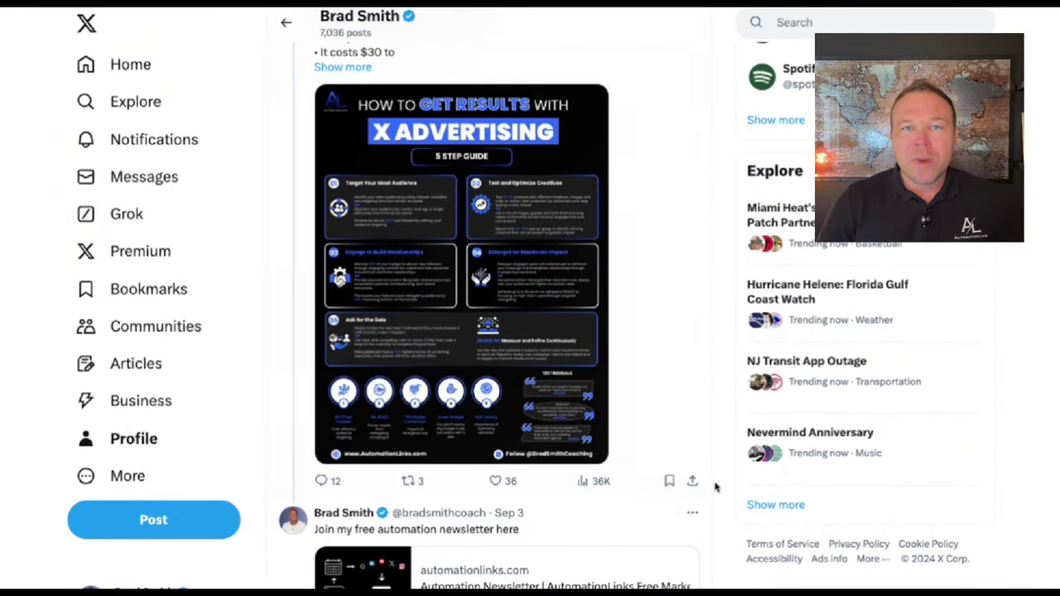
scroll(717, 479, up, 3)
click(693, 154)
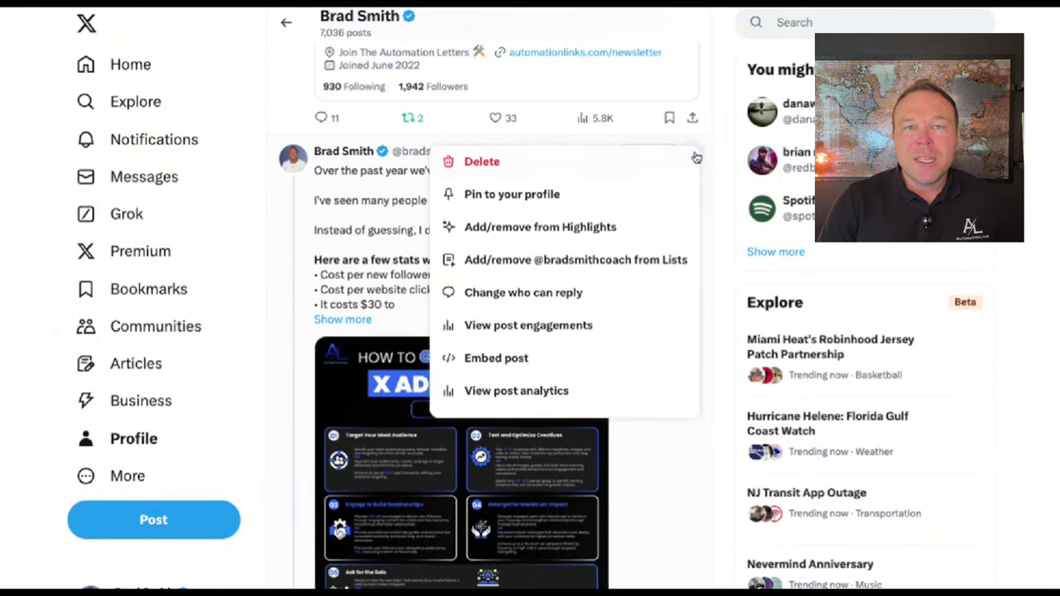
click(525, 196)
click(530, 343)
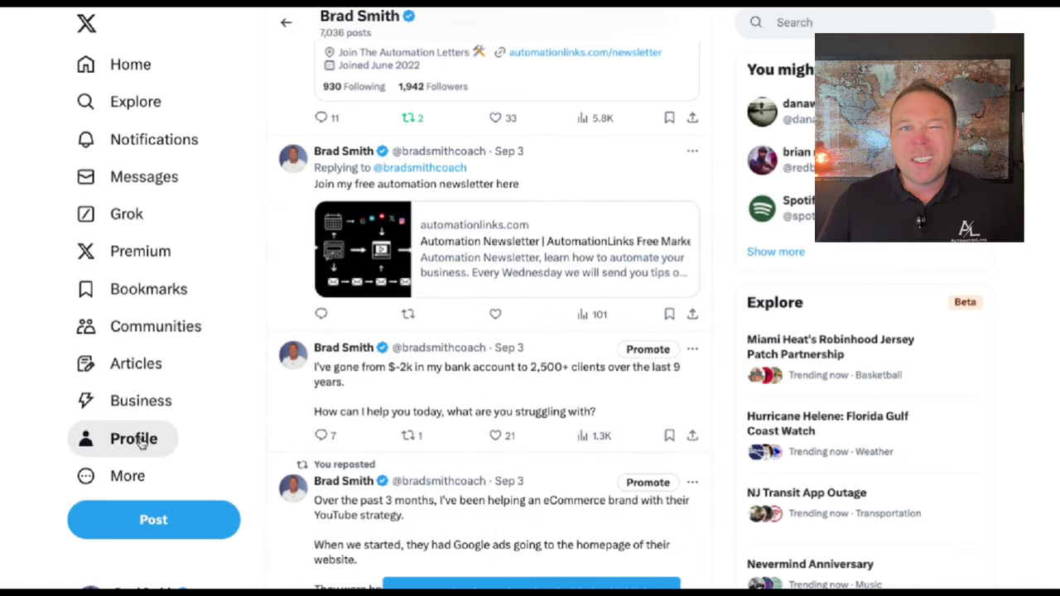
Step: Go back to the profile and confirm the post is pinned at the top
click(126, 66)
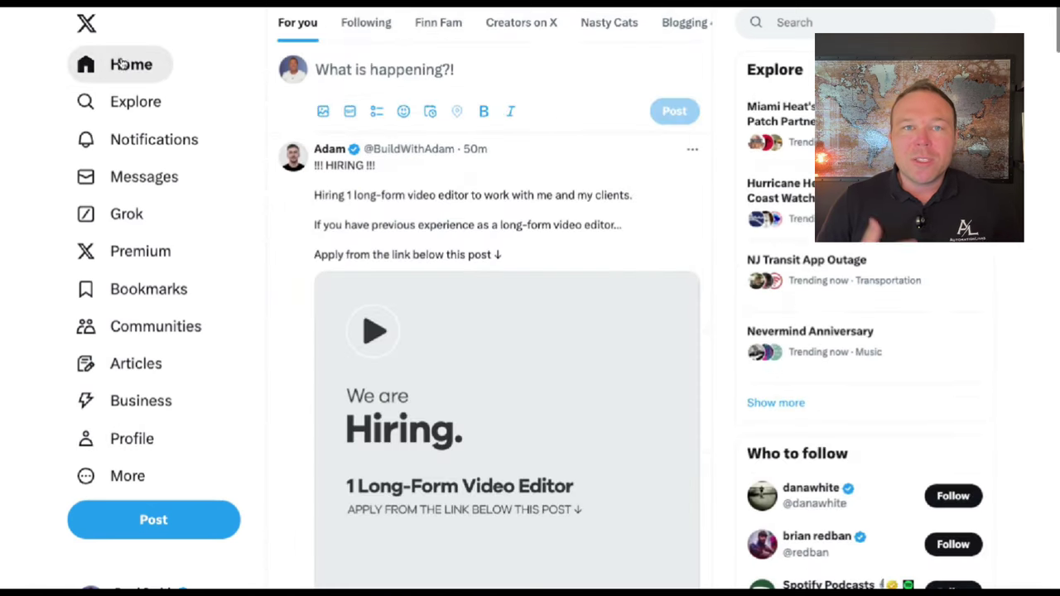
click(136, 439)
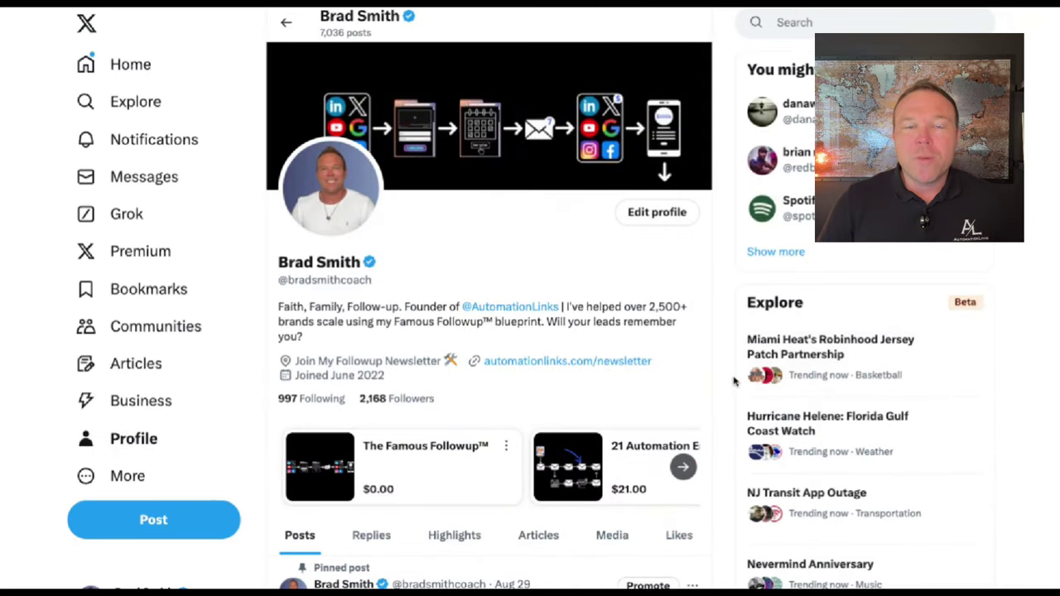
scroll(734, 381, down, 6)
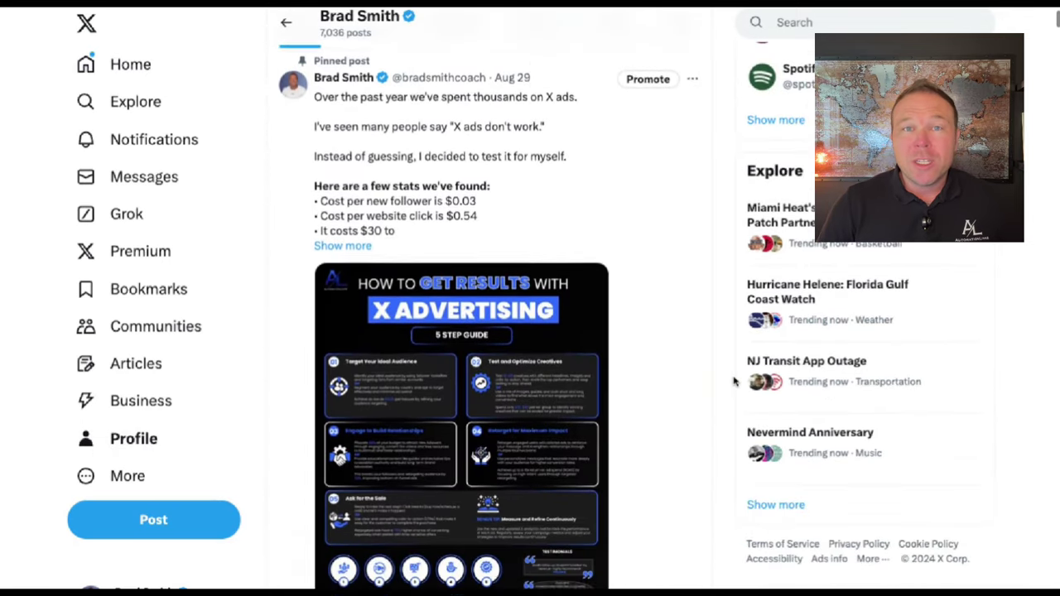
scroll(734, 381, down, 2)
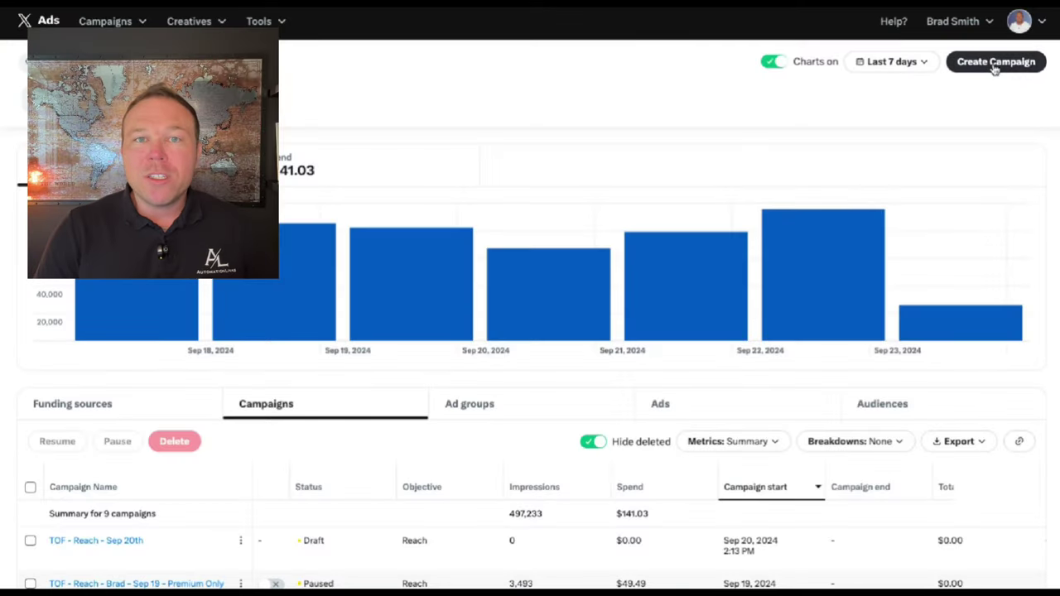
Step: Start a new campaign from the X Ads campaigns dashboard
click(995, 67)
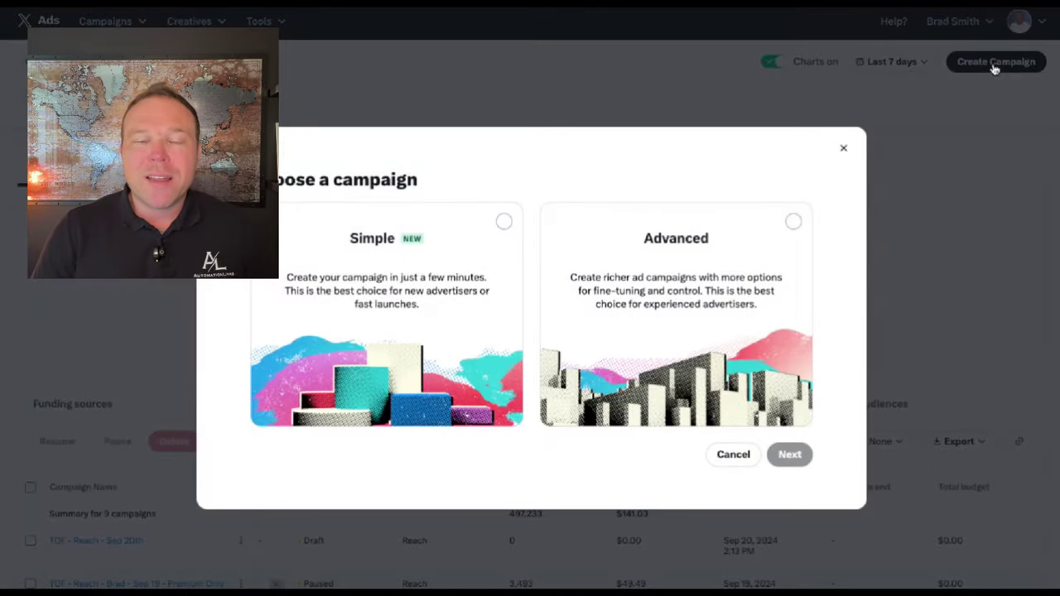
Step: Choose the Advanced campaign type and set the objective to Reach
click(400, 227)
drag(384, 229, 324, 244)
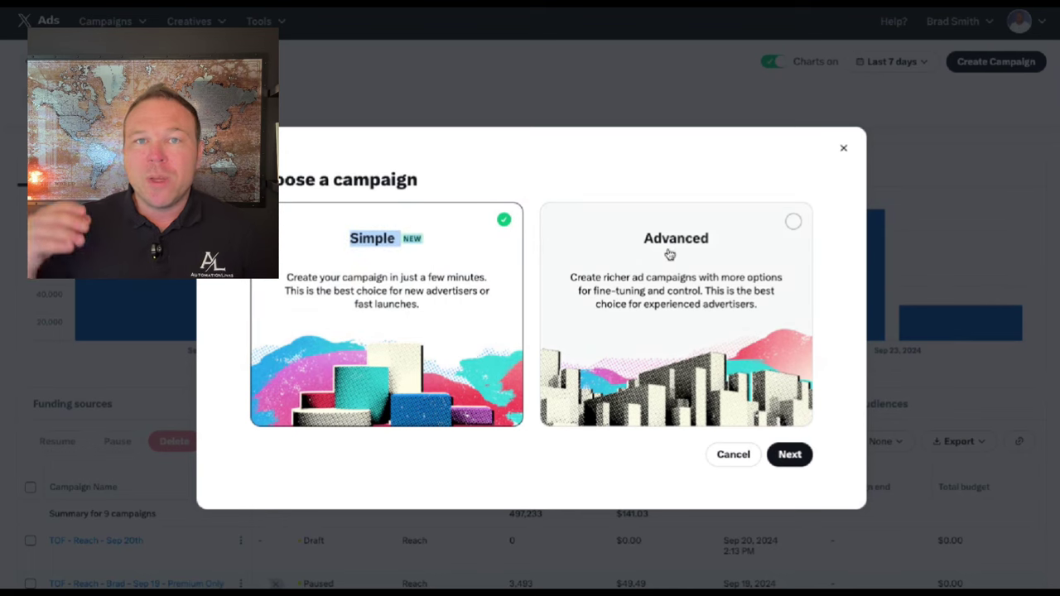
click(741, 251)
drag(740, 251, 627, 246)
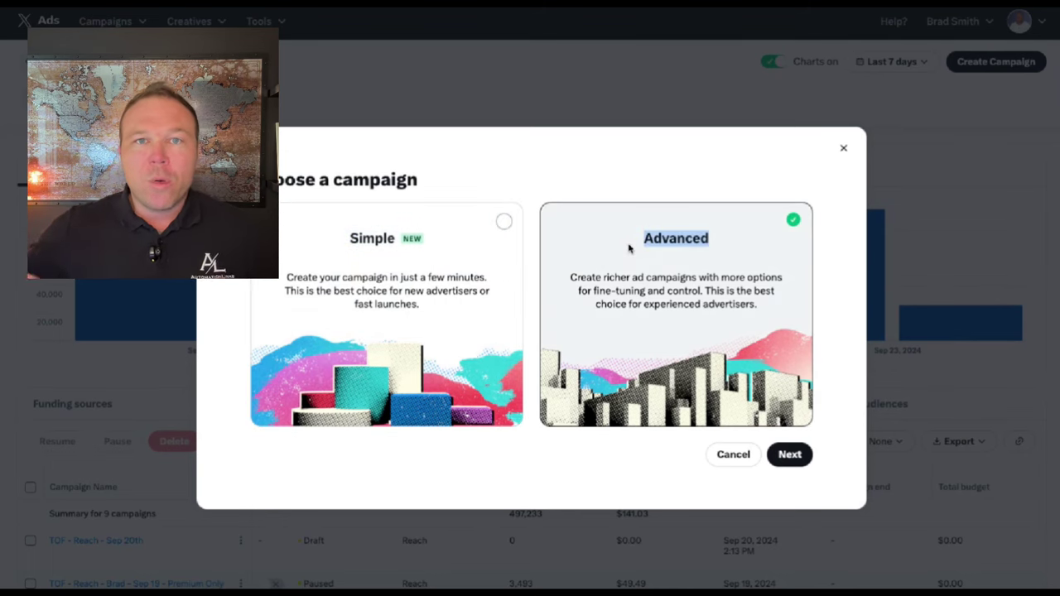
click(789, 454)
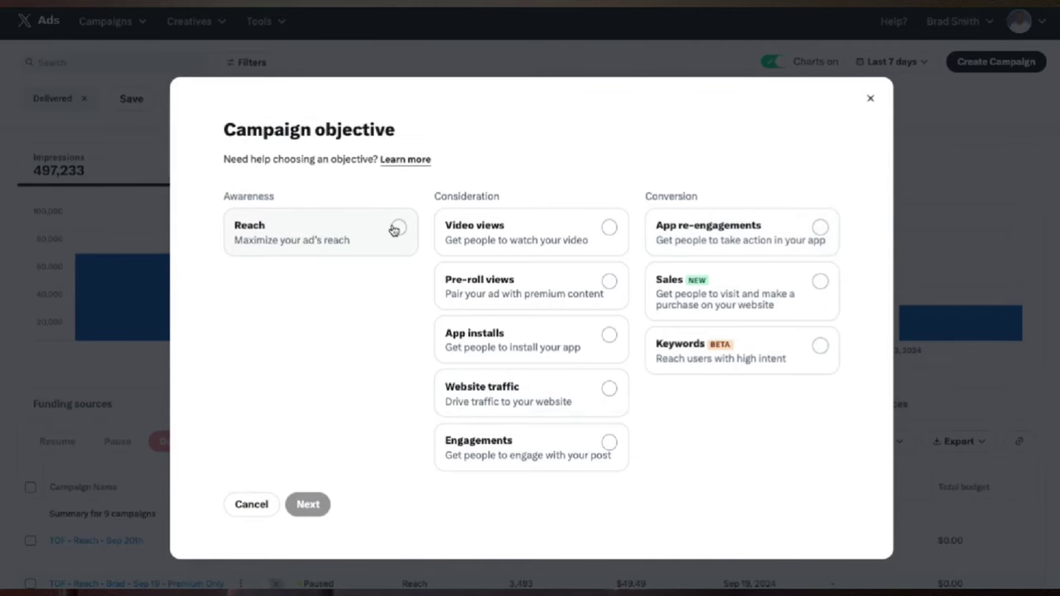
click(396, 228)
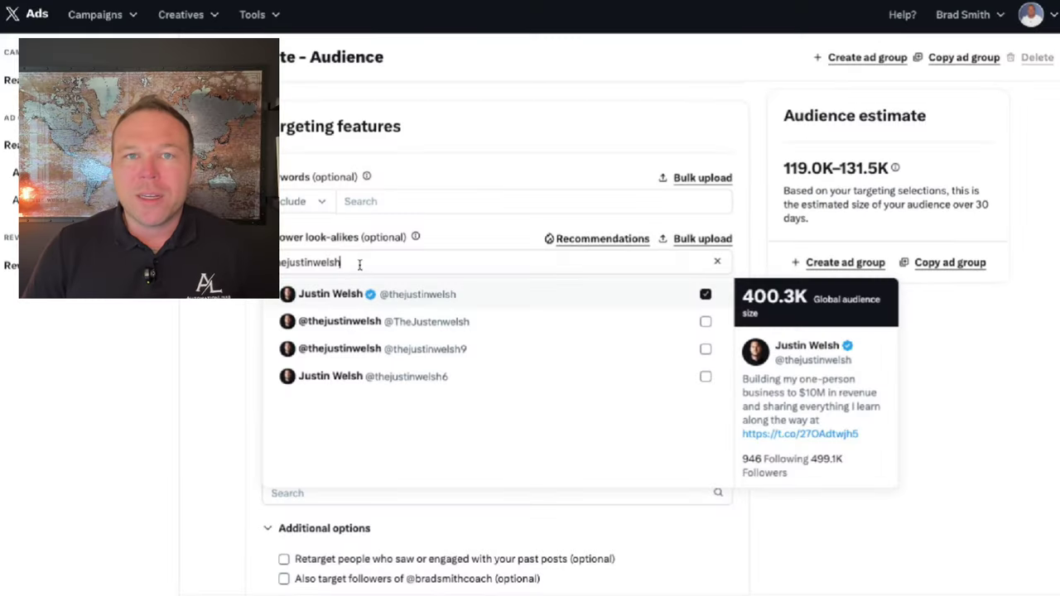
Step: Search four creator accounts and add each one as a follower look-alike
key(ctrl+a)
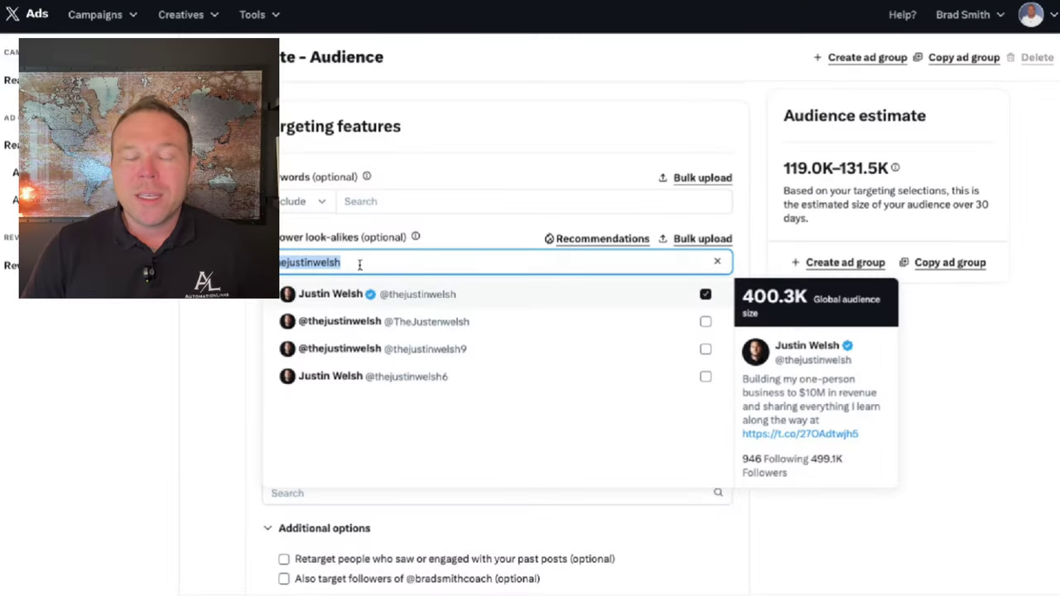
text(anko)
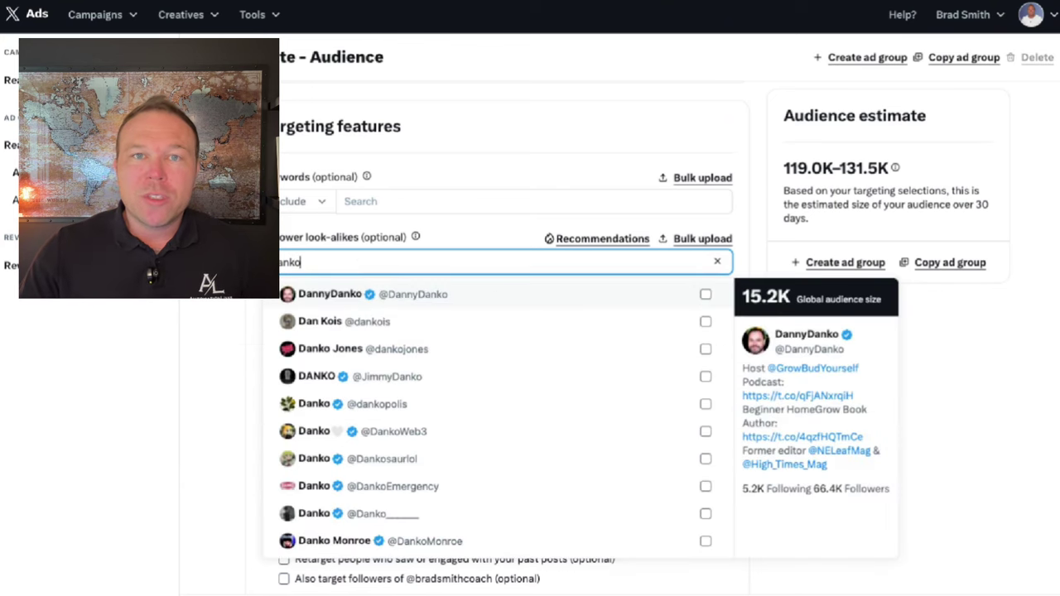
text(e)
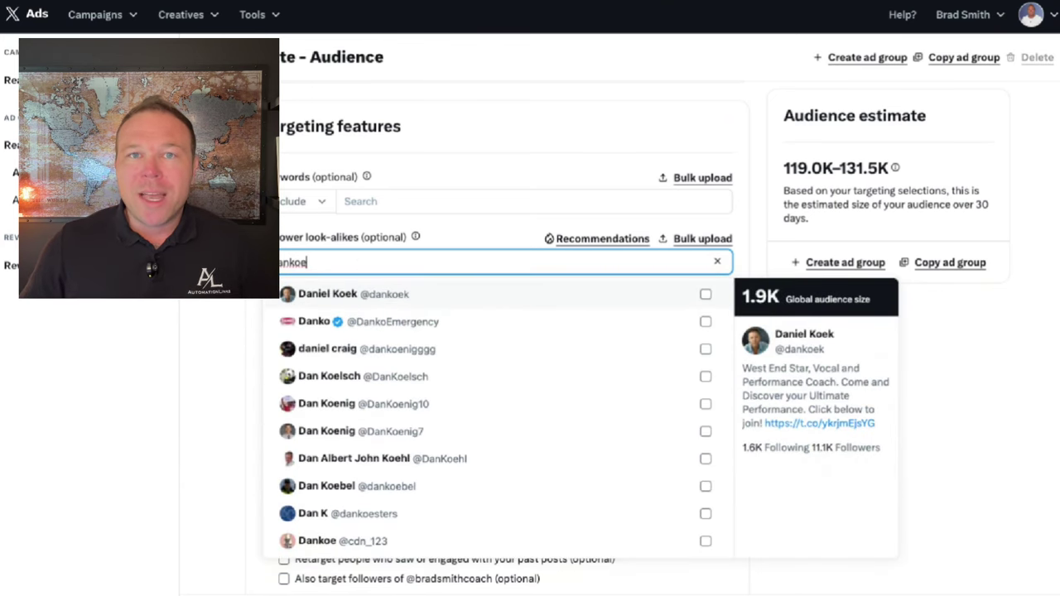
key(Escape)
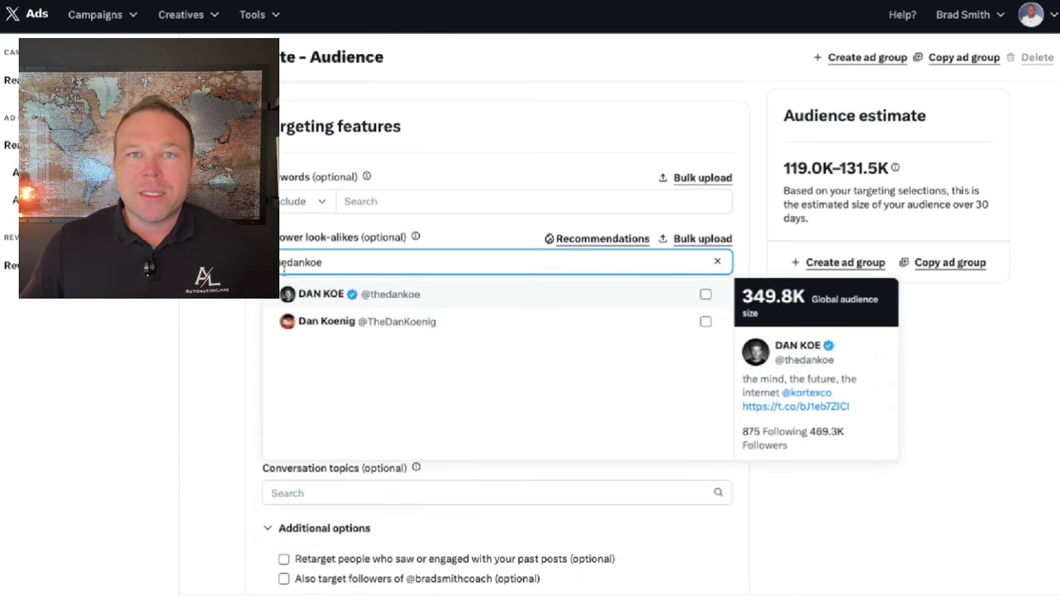
click(367, 297)
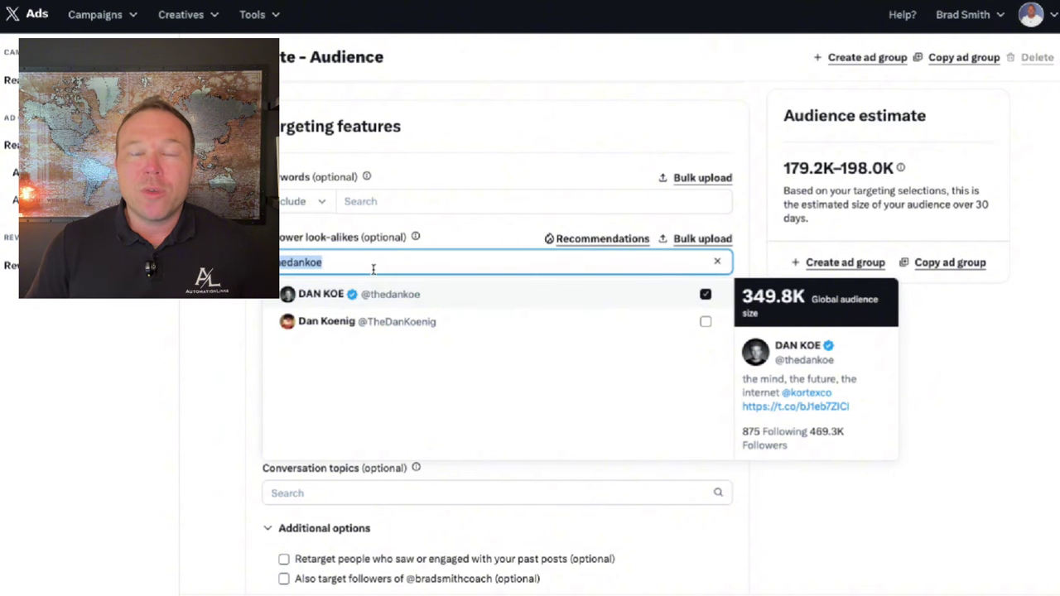
text(grant cardon)
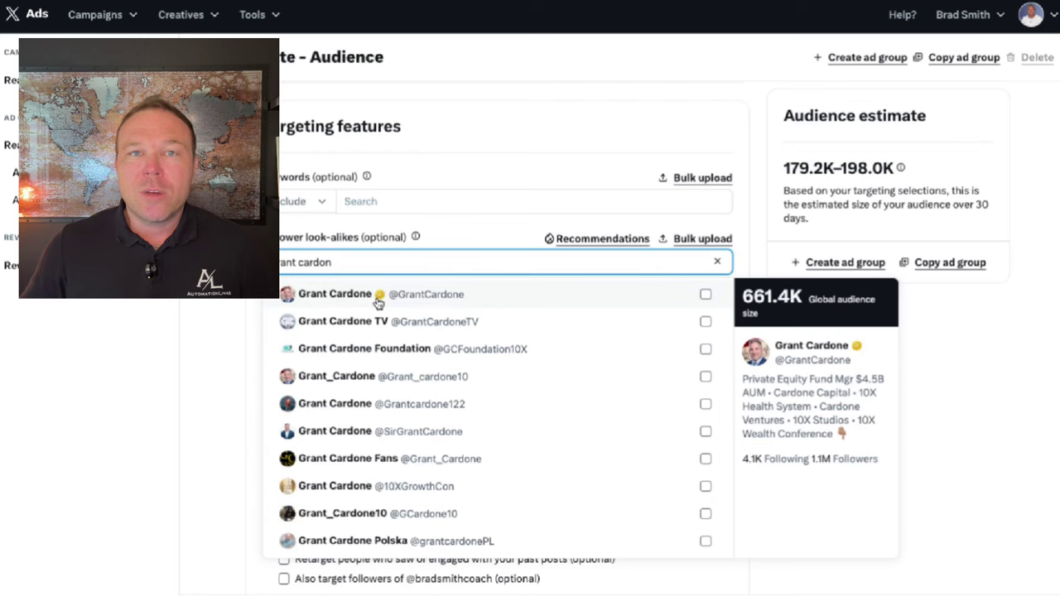
click(378, 304)
double_click(365, 262)
text(gary)
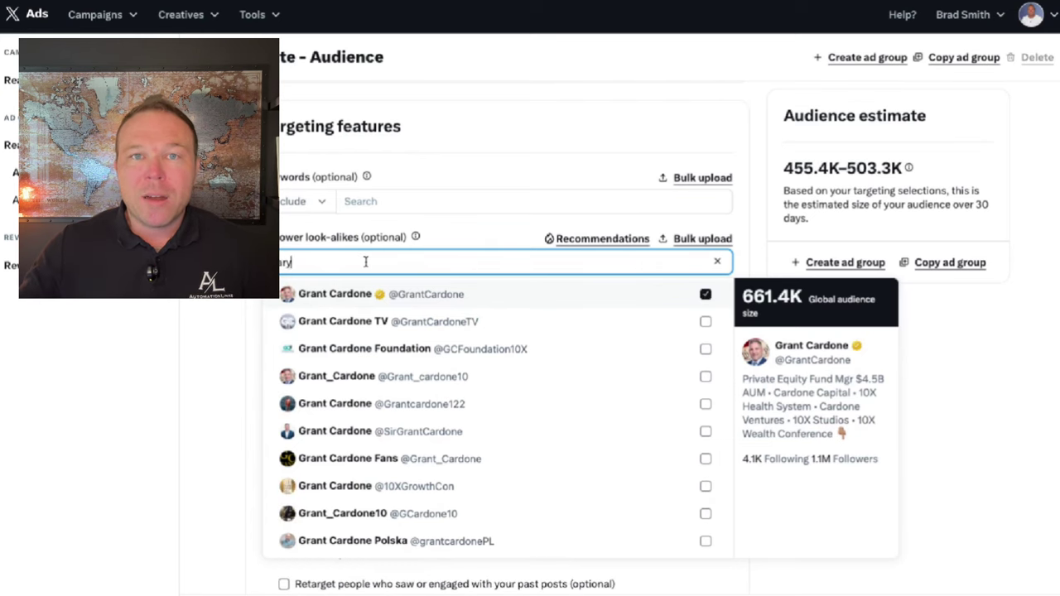
text( vay)
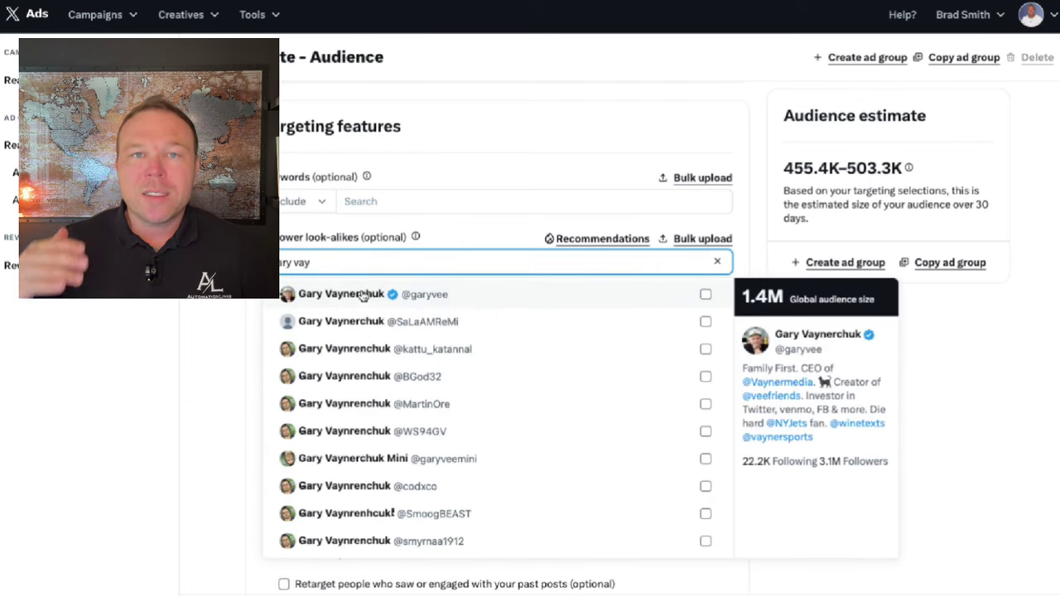
click(362, 295)
double_click(362, 263)
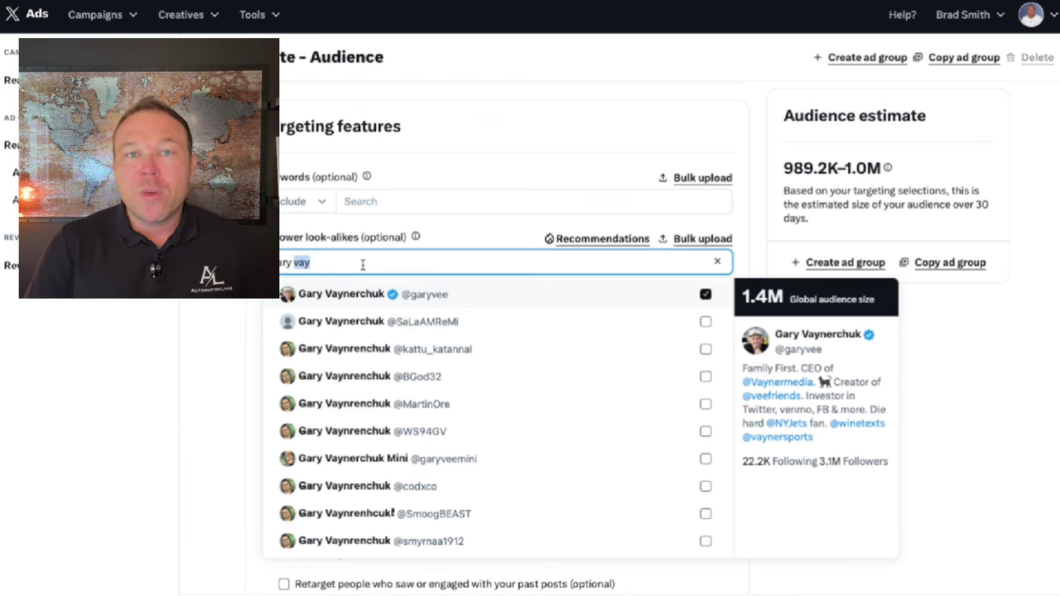
text(mark Cub)
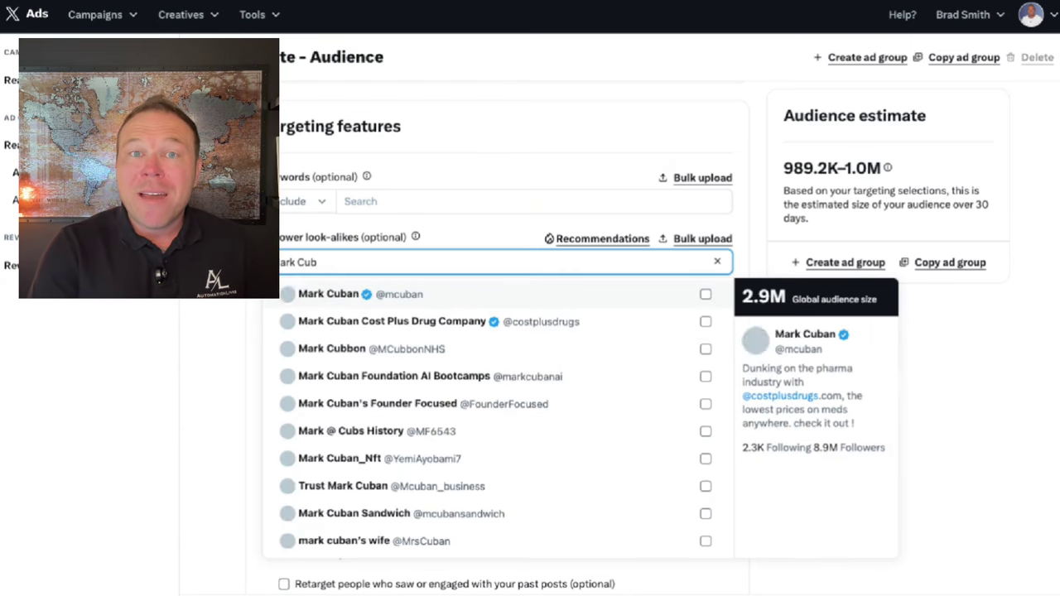
click(362, 296)
Step: Add nine recommended accounts, including The Art of Purpose, to the follower look-alikes
click(572, 240)
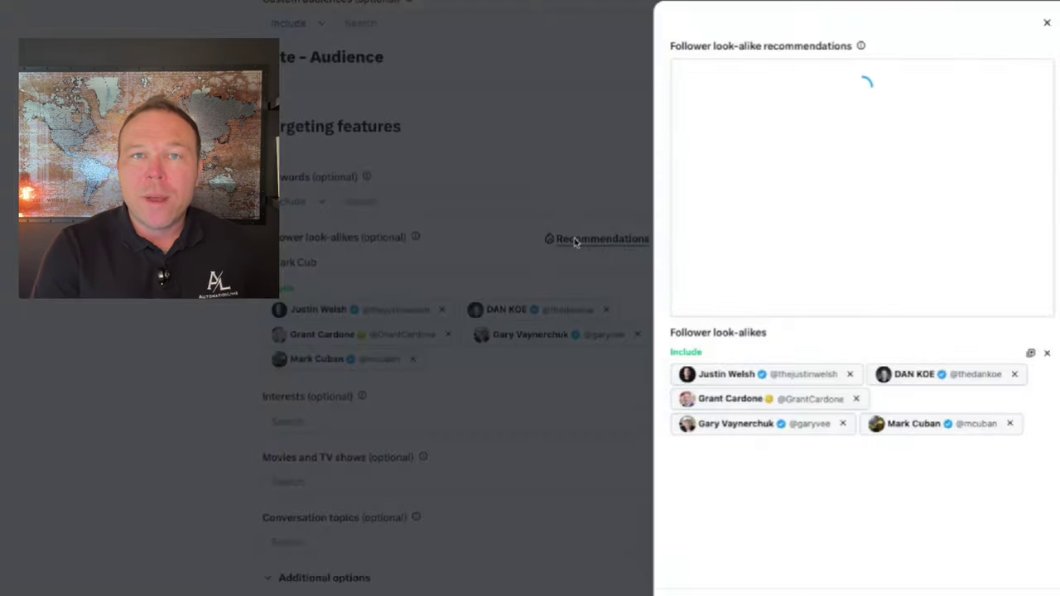
click(838, 76)
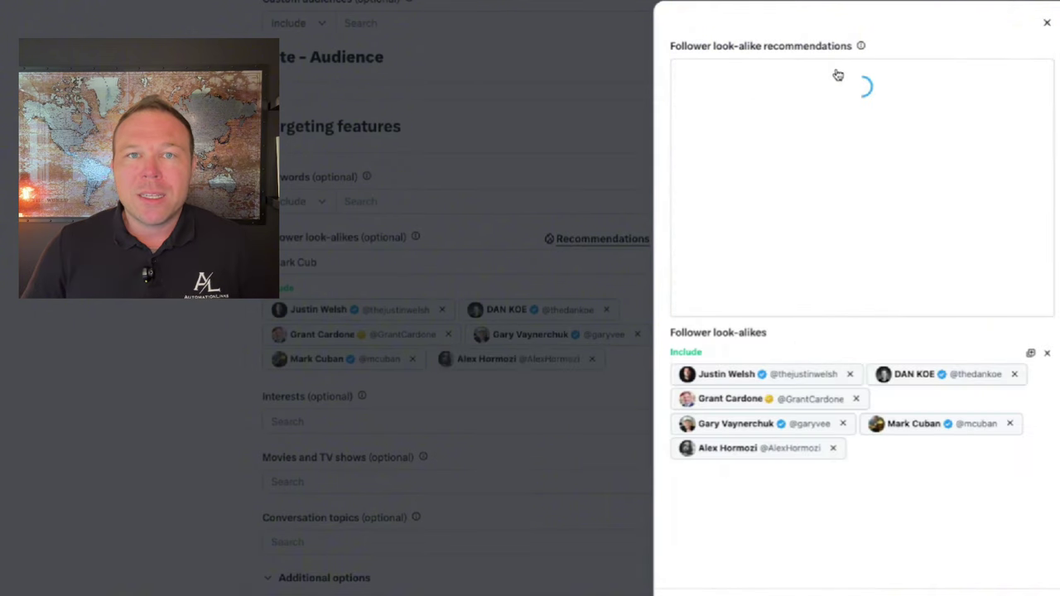
click(820, 74)
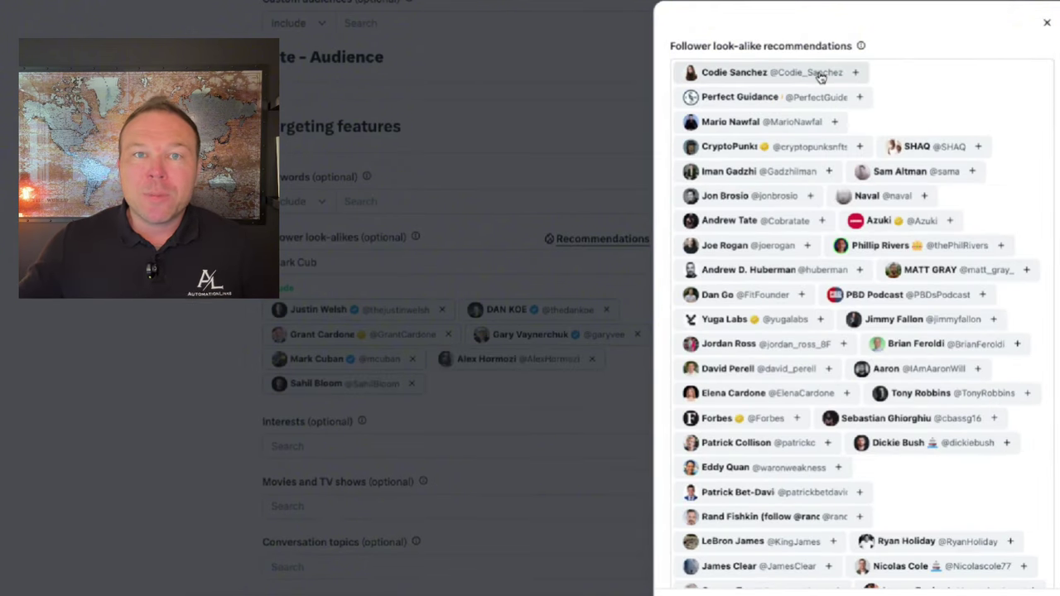
click(857, 73)
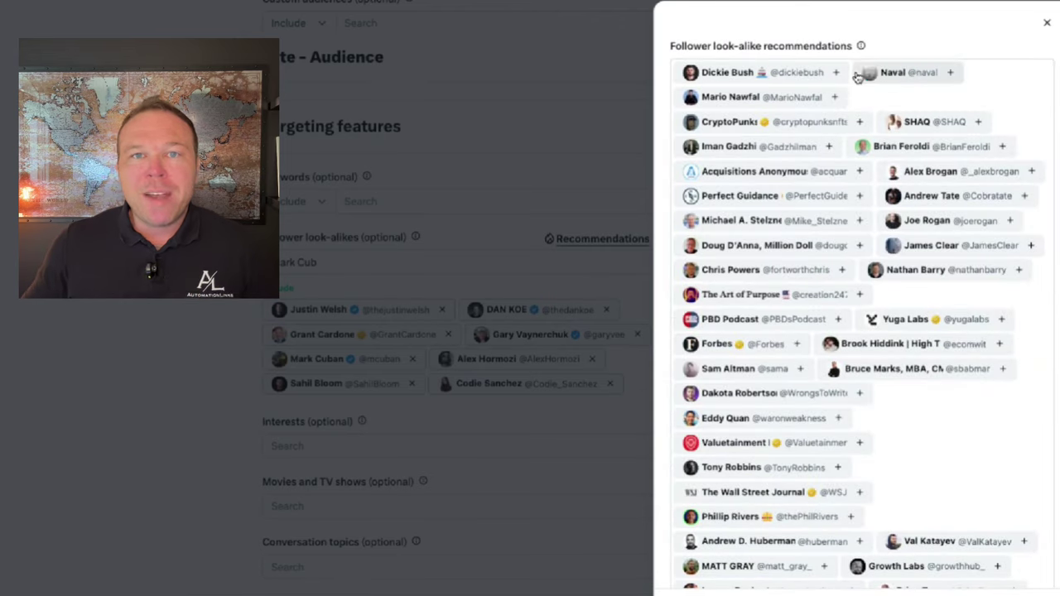
click(840, 74)
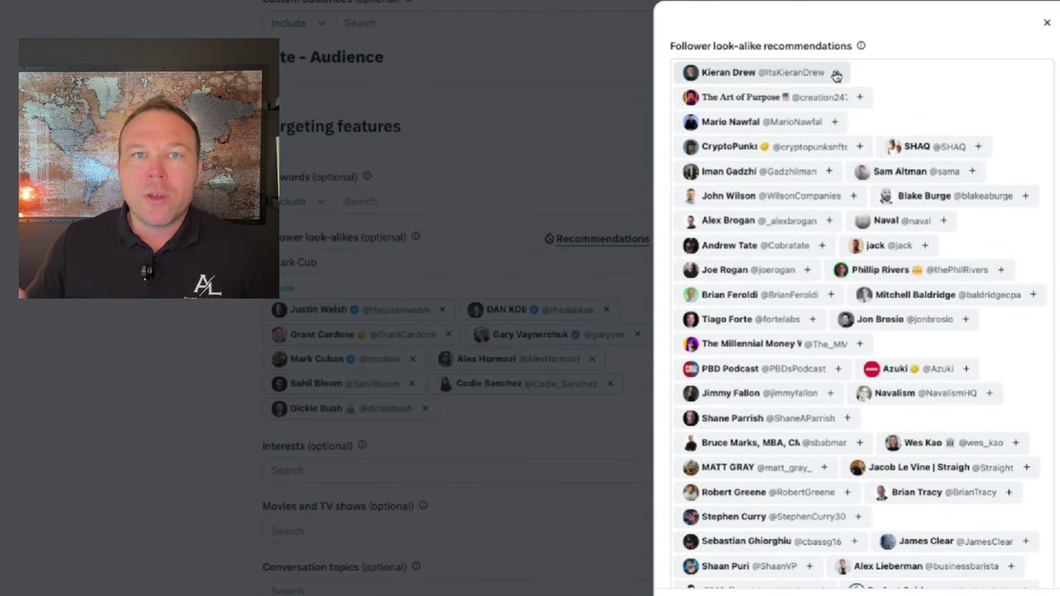
click(859, 98)
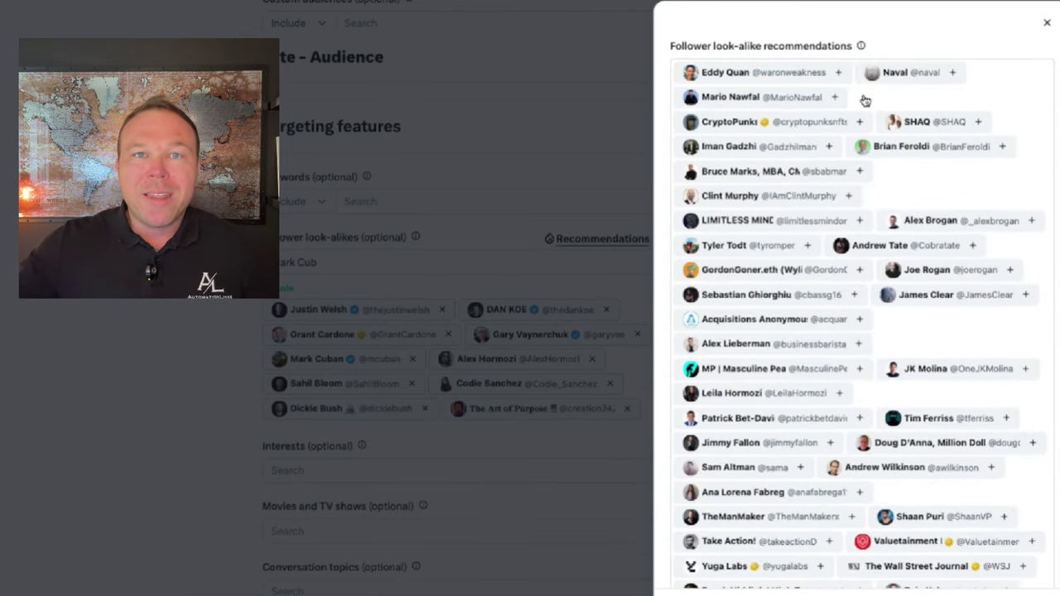
click(829, 147)
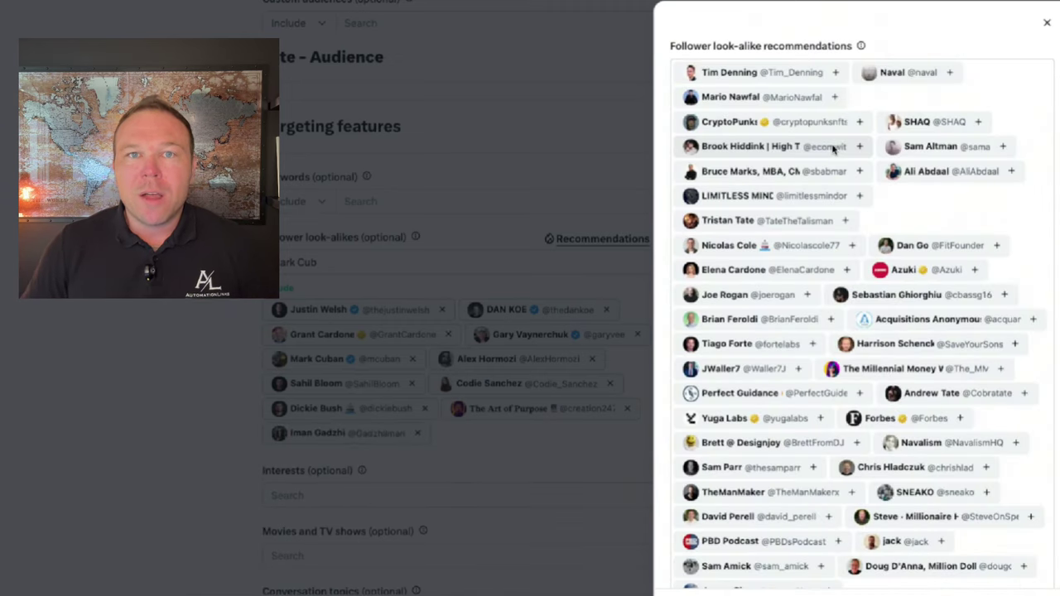
click(1011, 172)
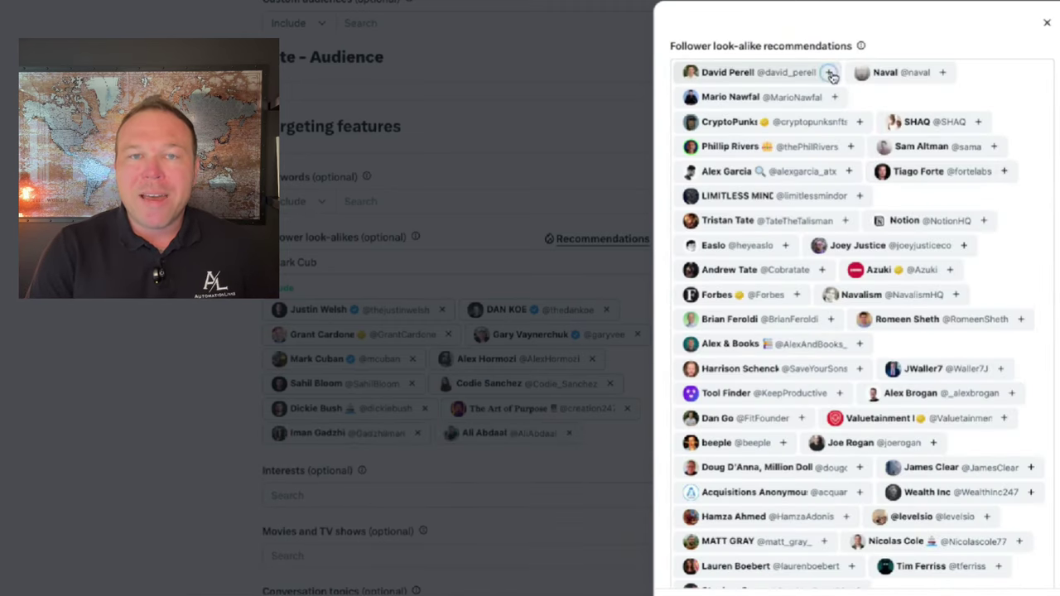
click(830, 73)
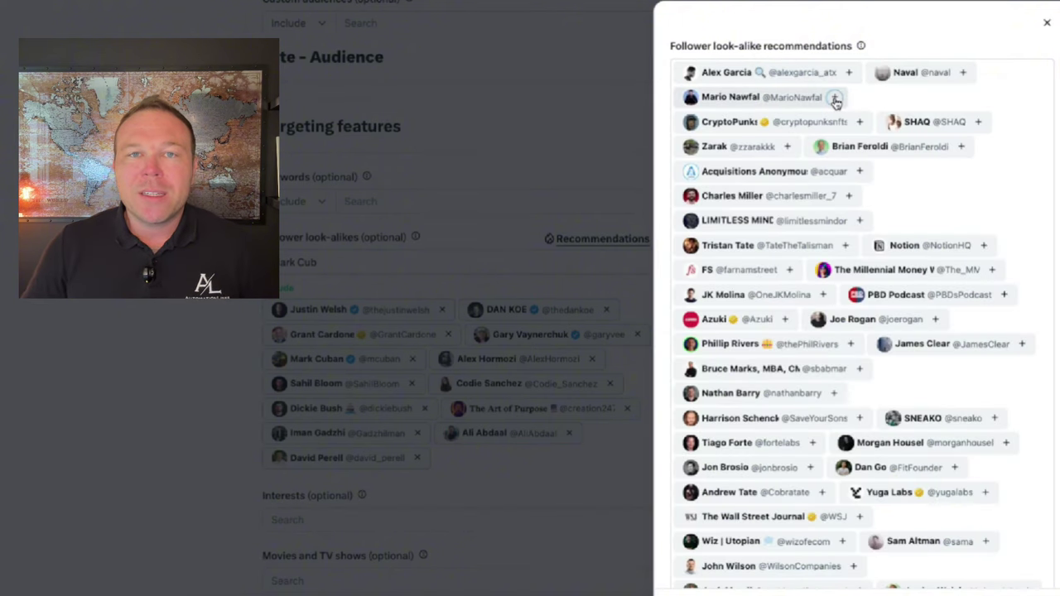
click(834, 97)
click(821, 294)
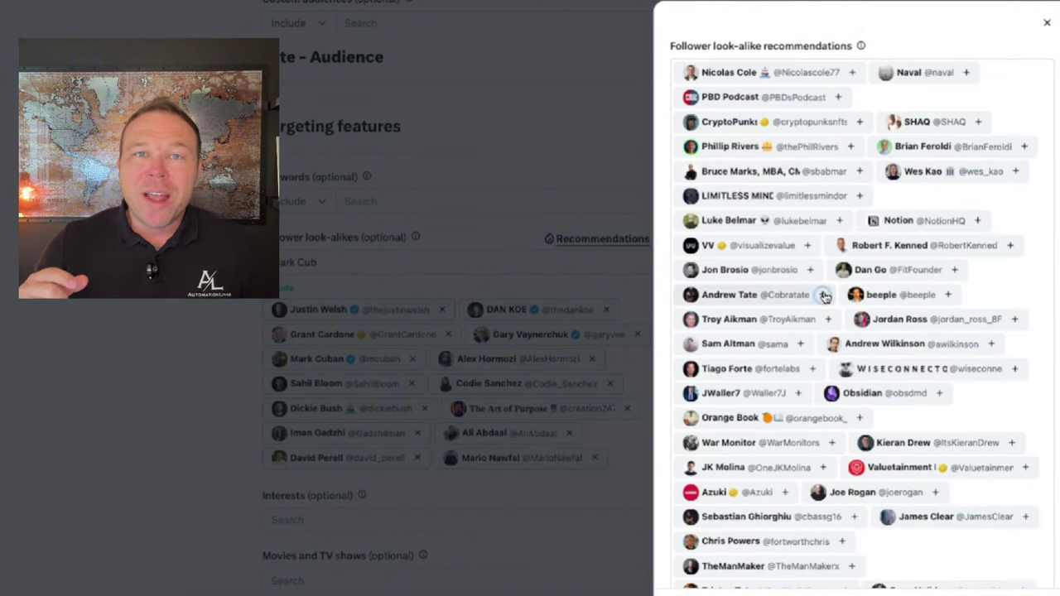
key(Escape)
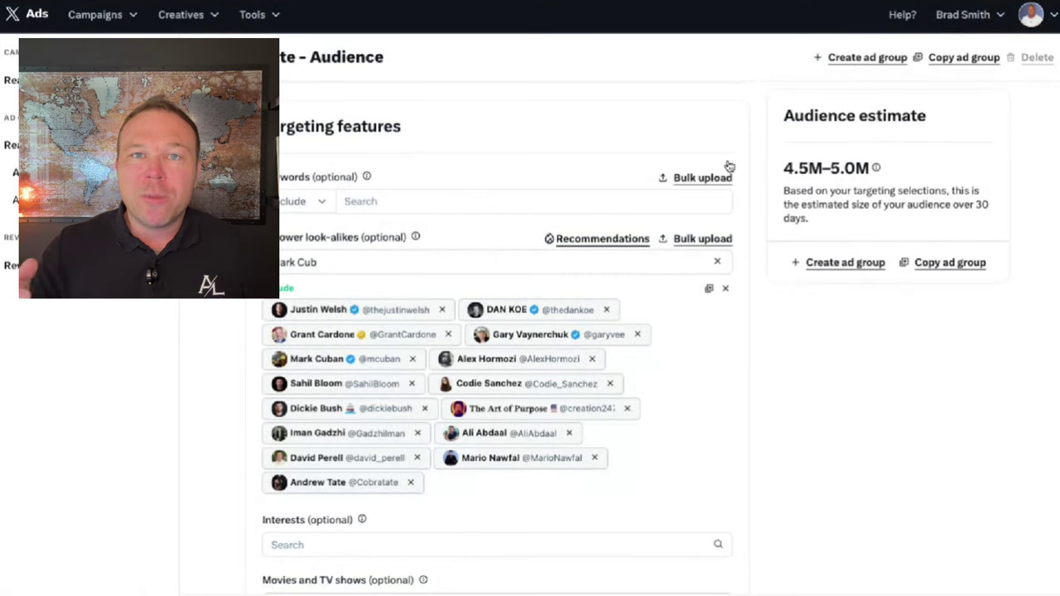
Step: Use the existing 'How to follow up on X' post as Ad 1
drag(782, 169, 949, 172)
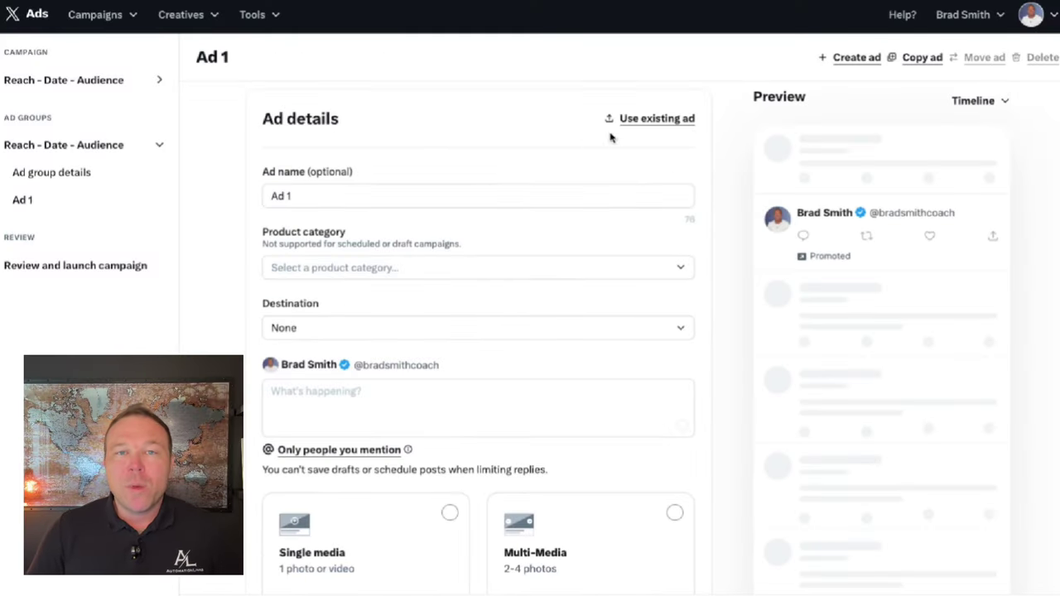
click(650, 124)
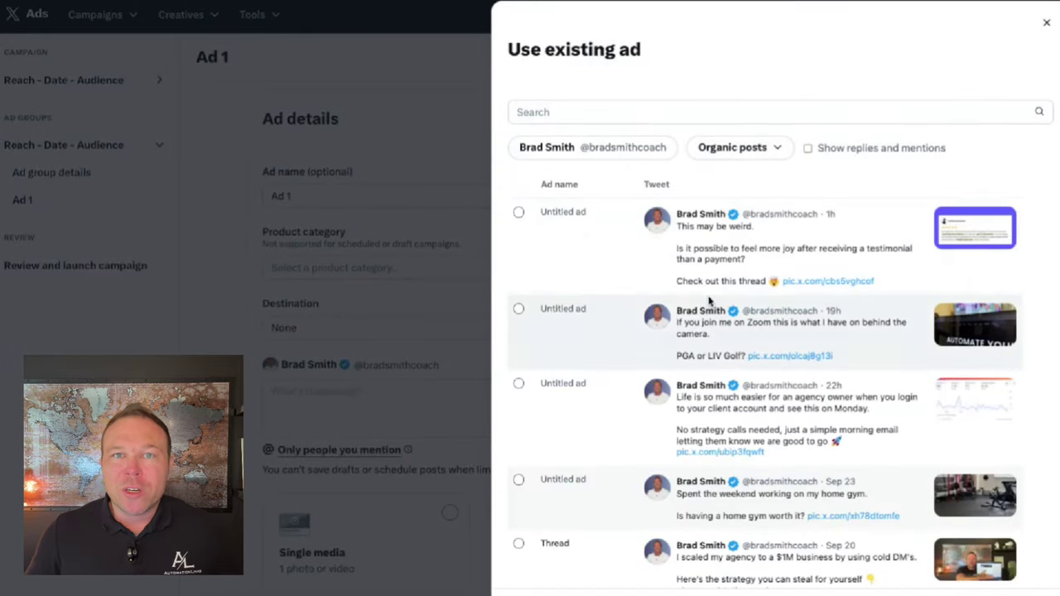
scroll(663, 354, down, 15)
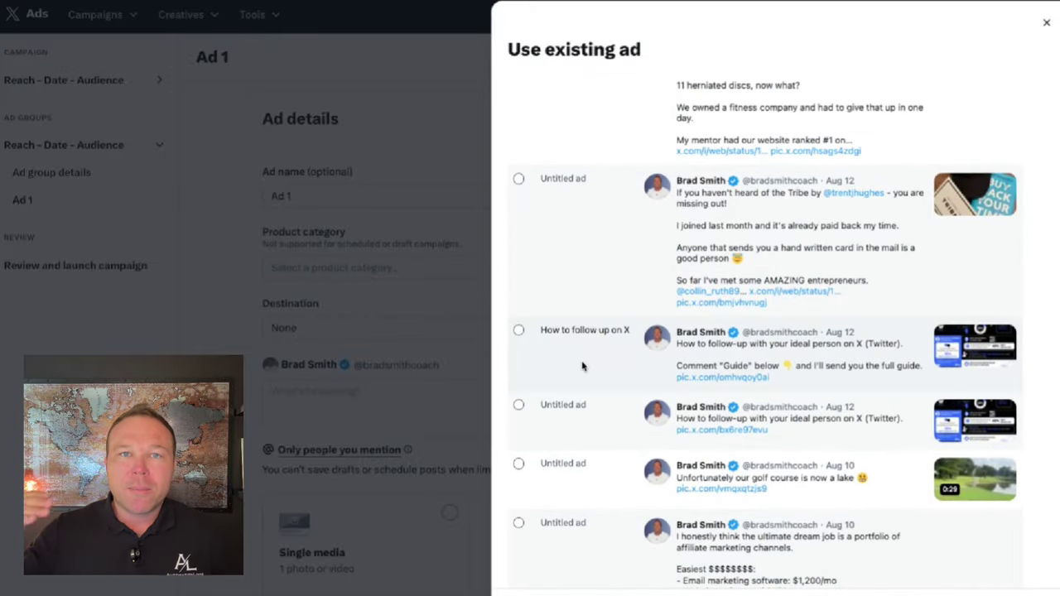
click(518, 332)
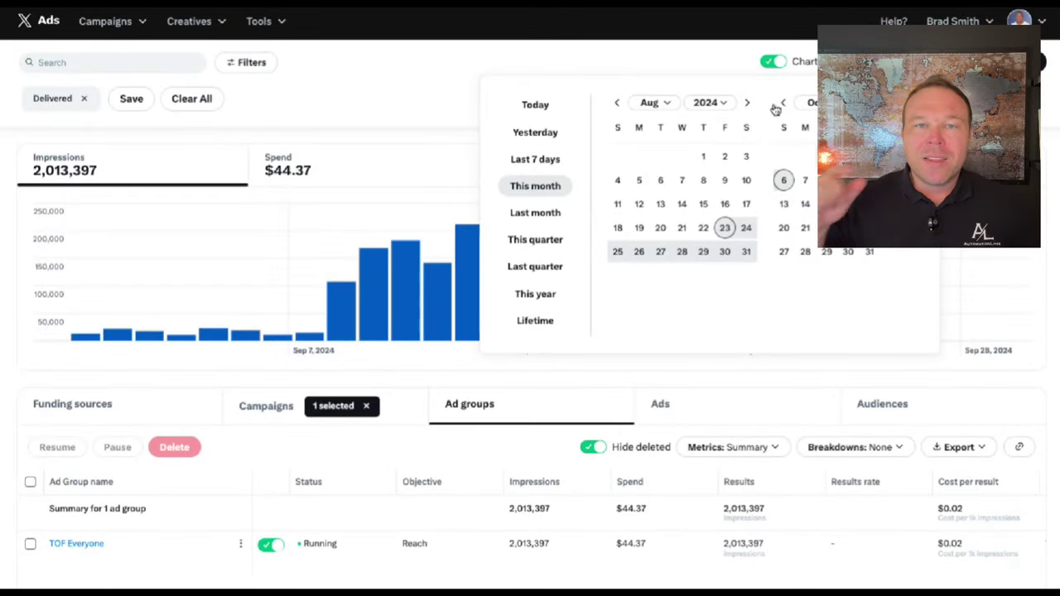
Step: Set the date range to end on September 23
click(783, 104)
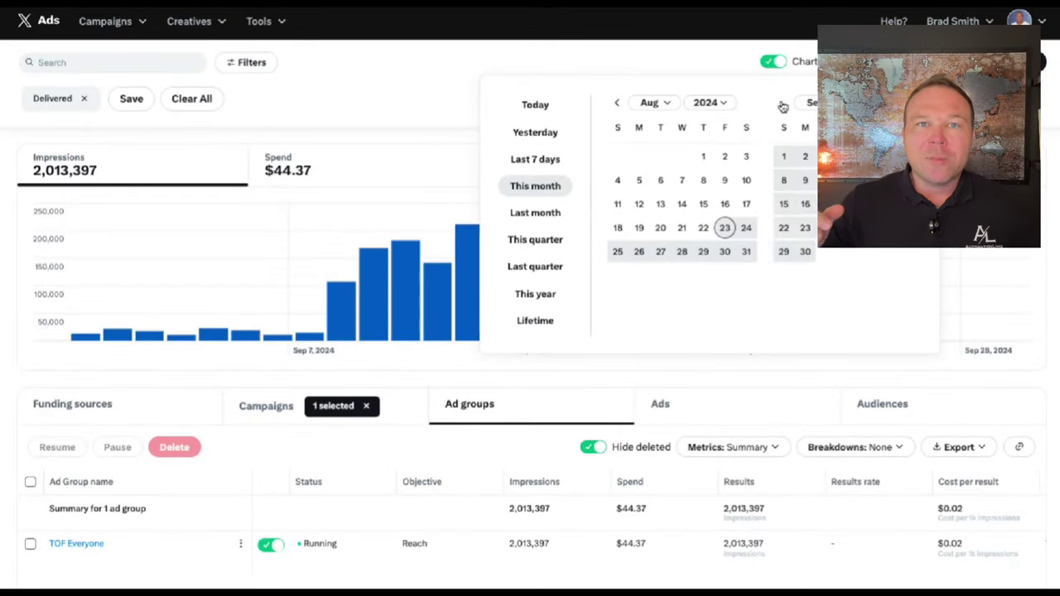
click(805, 230)
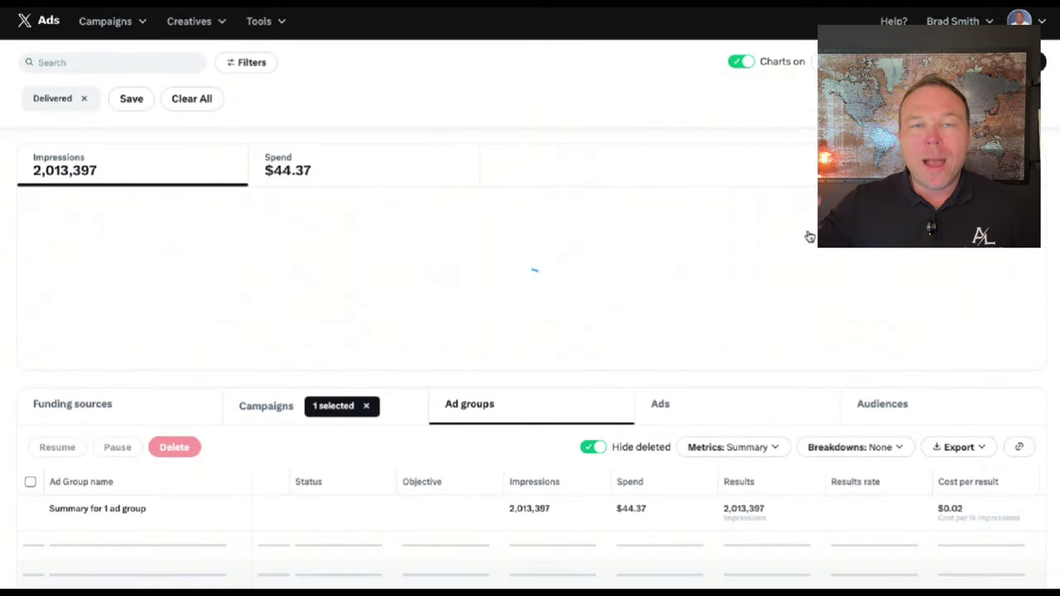
scroll(734, 242, down, 3)
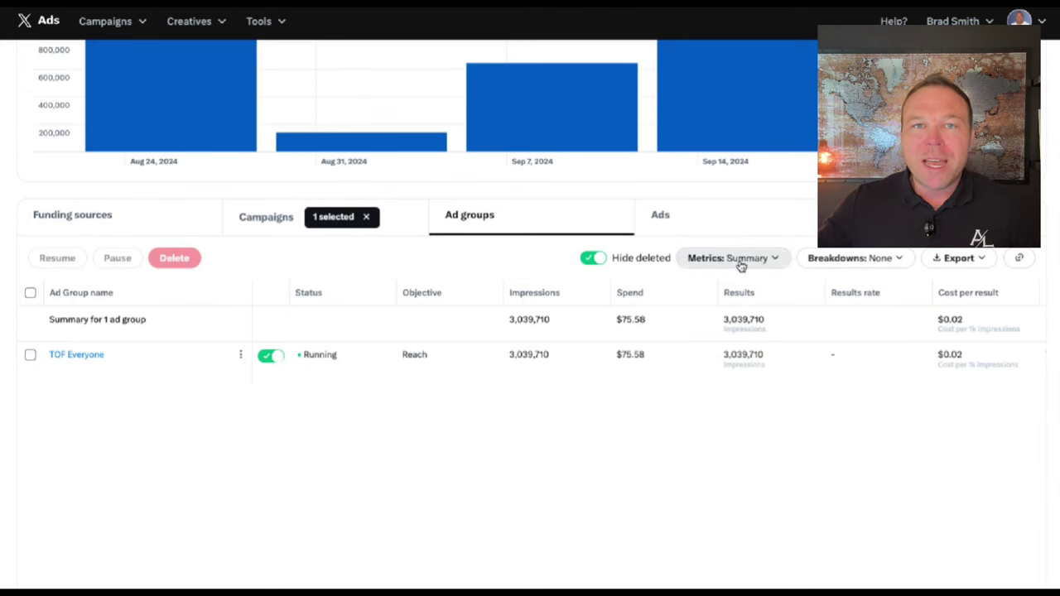
Step: Customize the metrics to show Cost per follow, Follow rate and Follows
click(738, 261)
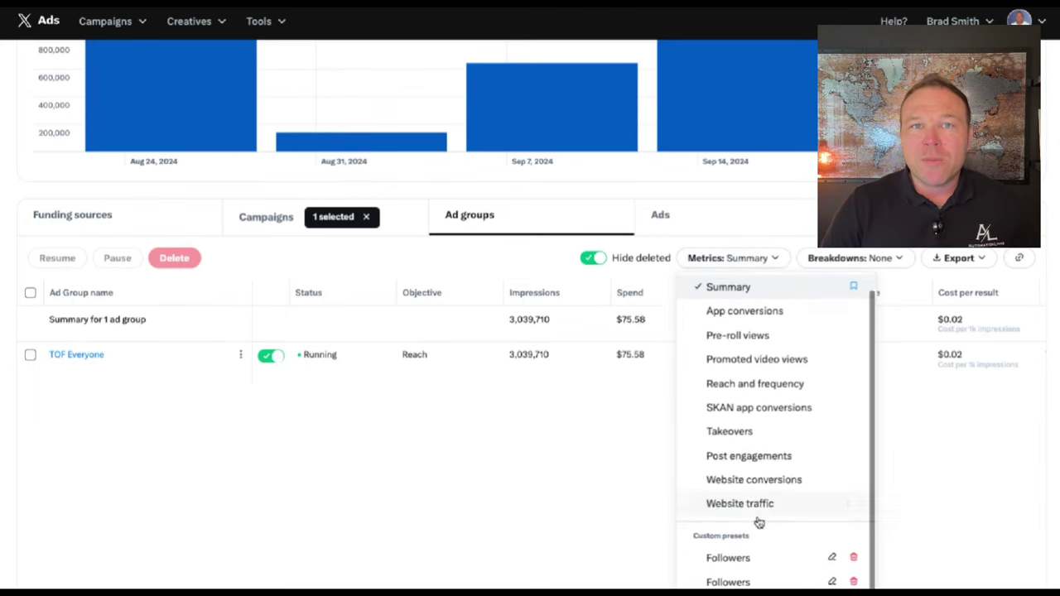
scroll(758, 530, down, 1)
click(696, 550)
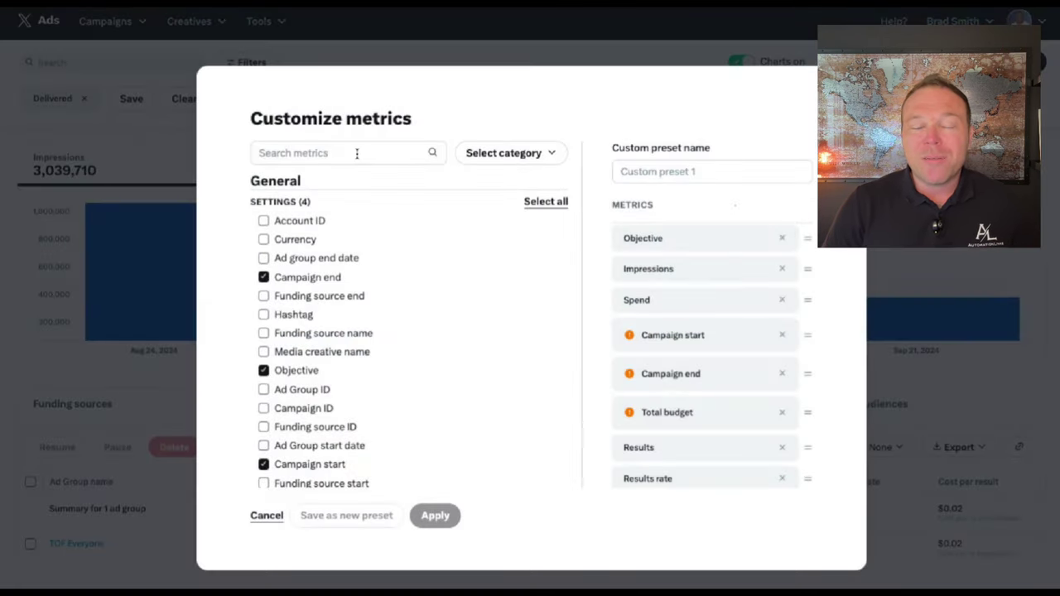
text(follower)
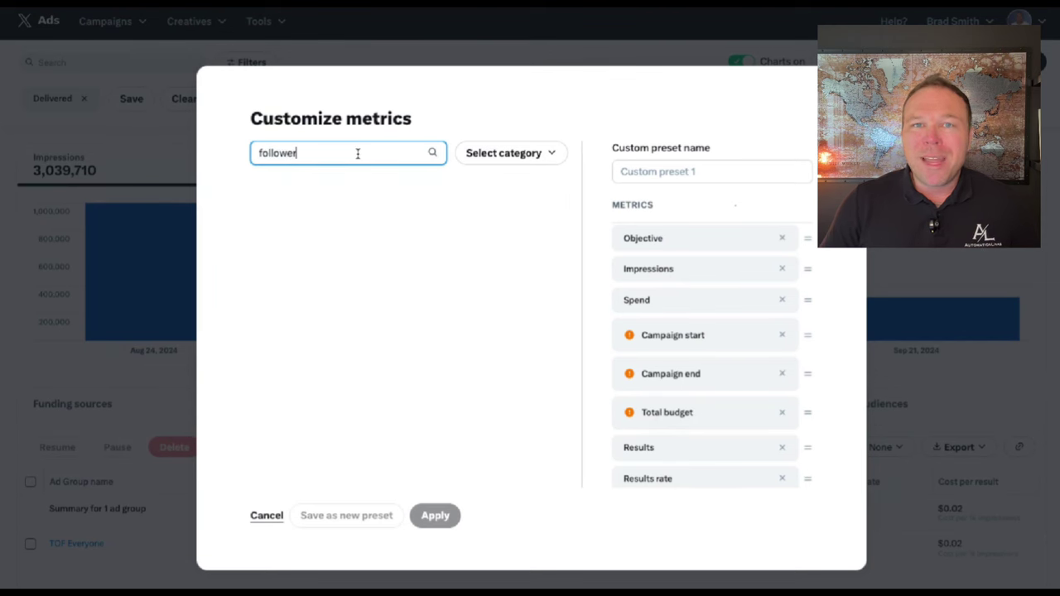
key(BackSpace)
key(BackSpace)
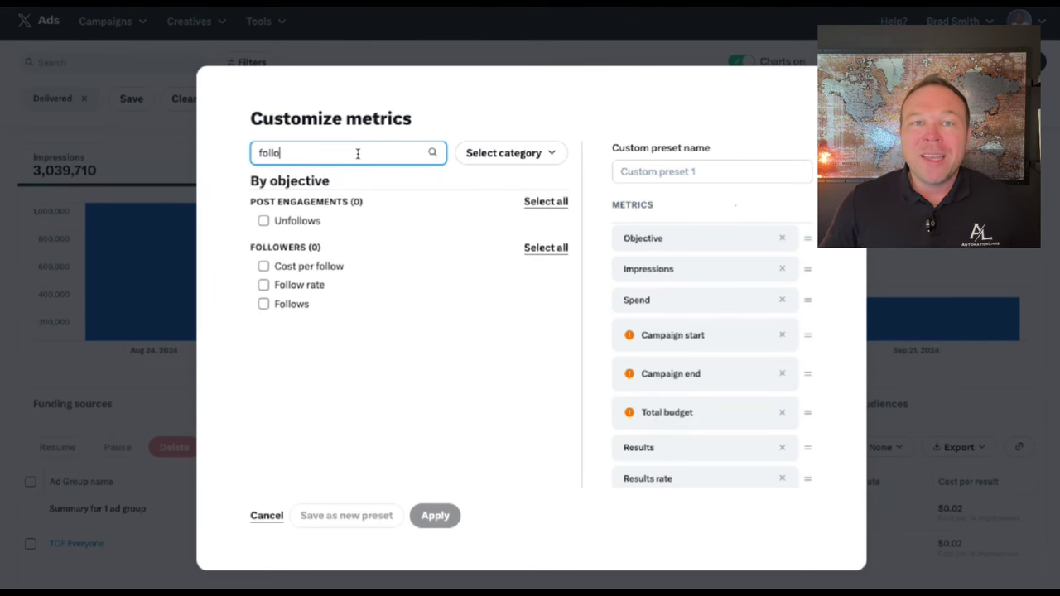
click(298, 268)
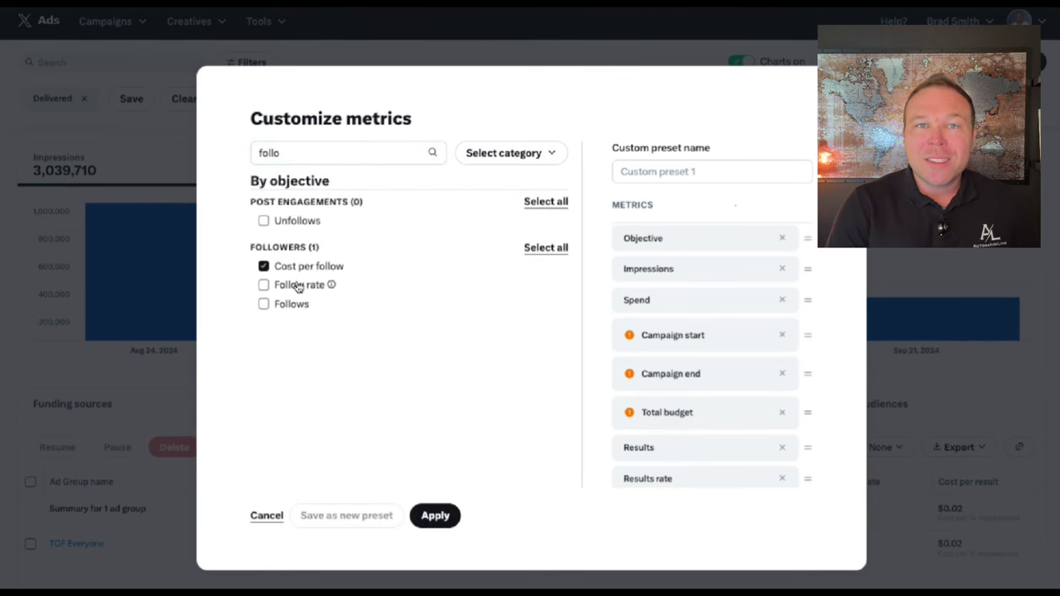
click(435, 515)
scroll(651, 483, down, 1)
scroll(651, 483, right, 5)
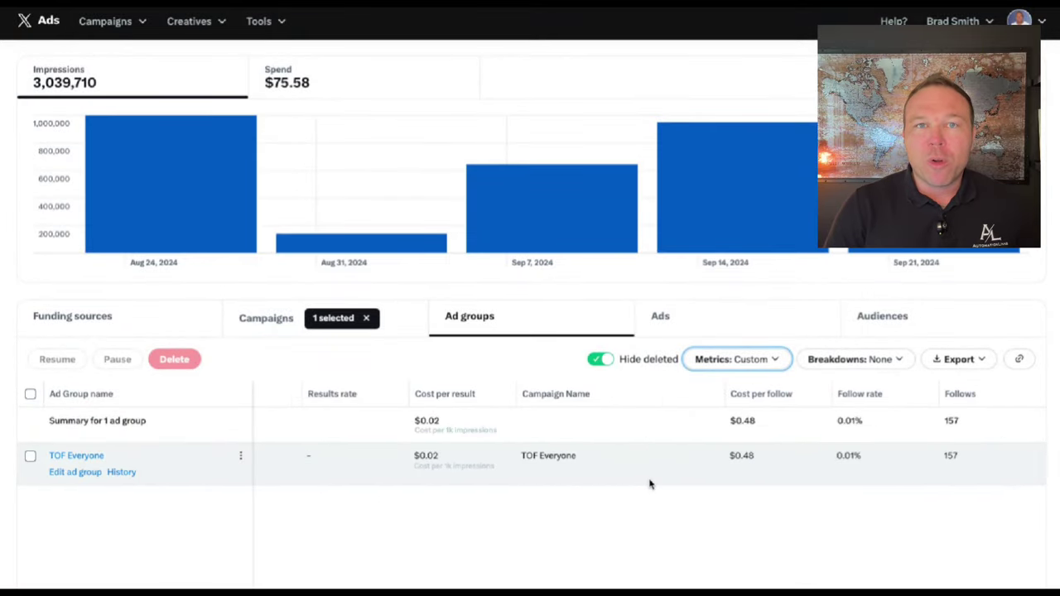